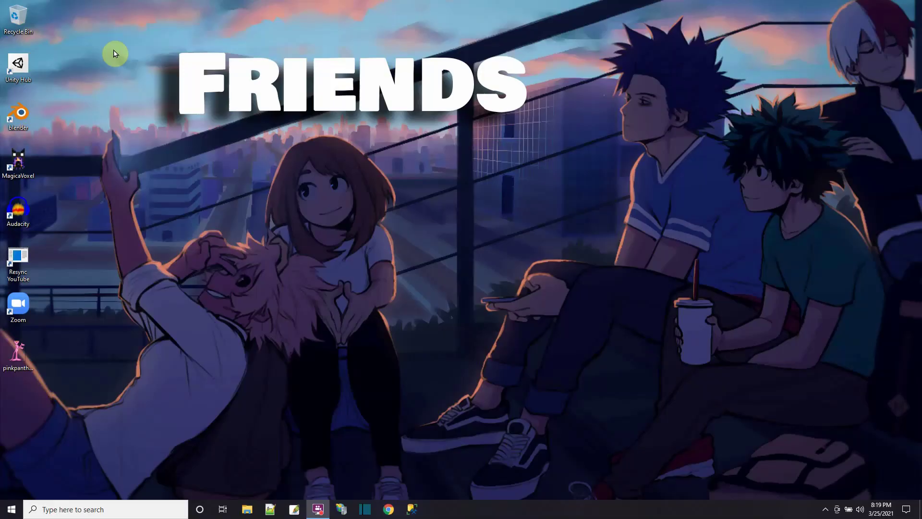
Launch Unity Hub and create a 2D-template project called CharBones
double_click(17, 65)
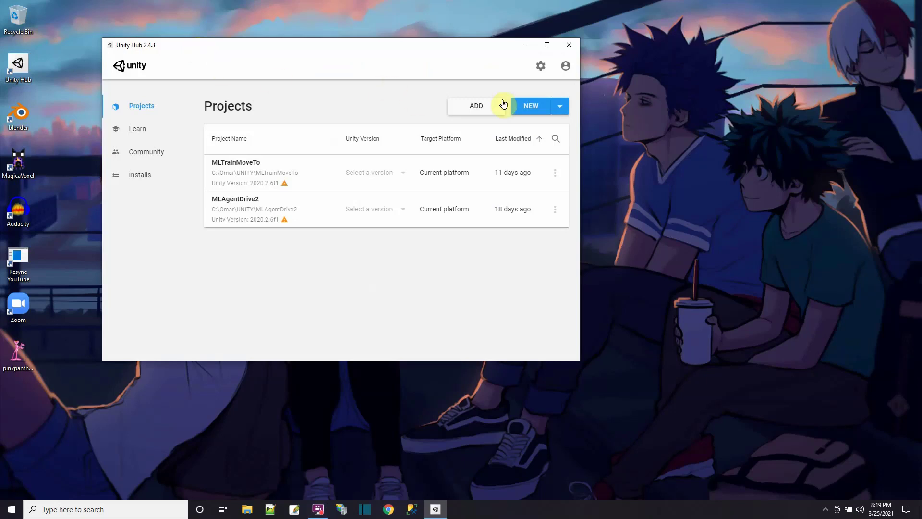
left_click(532, 107)
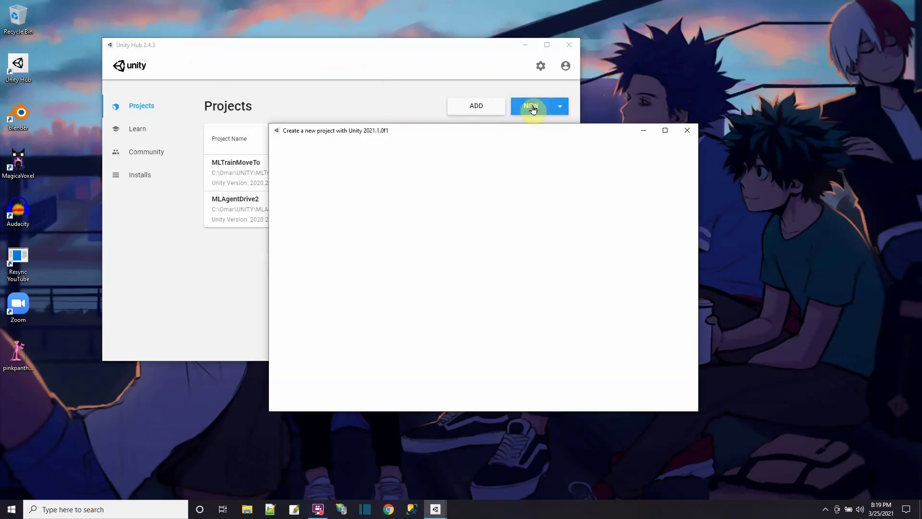
left_click(321, 219)
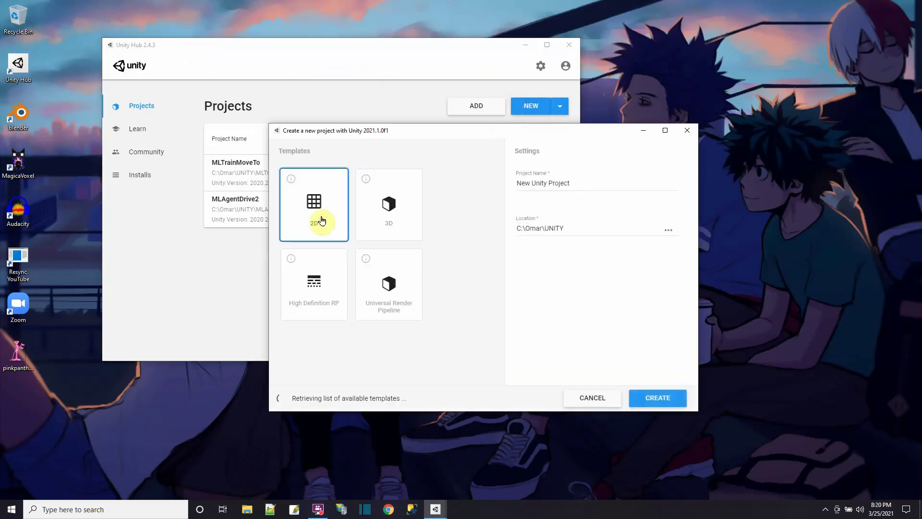
triple_click(585, 183)
type("CharBones")
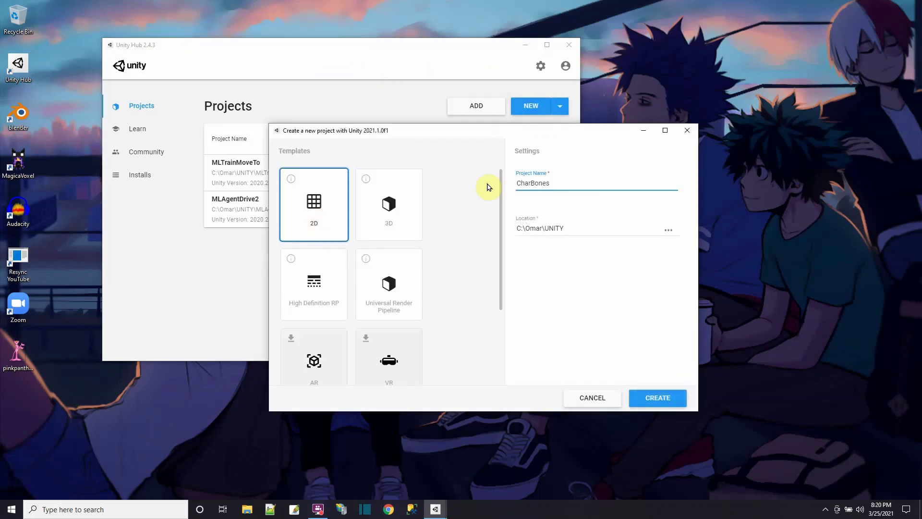
left_click(655, 396)
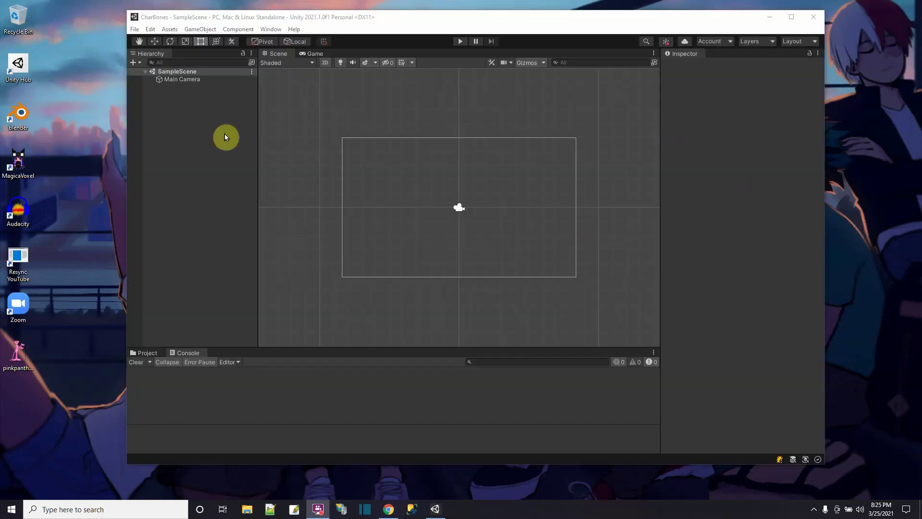
Import pinkpanther.png from the desktop into the Assets folder via the Project panel
left_click(137, 352)
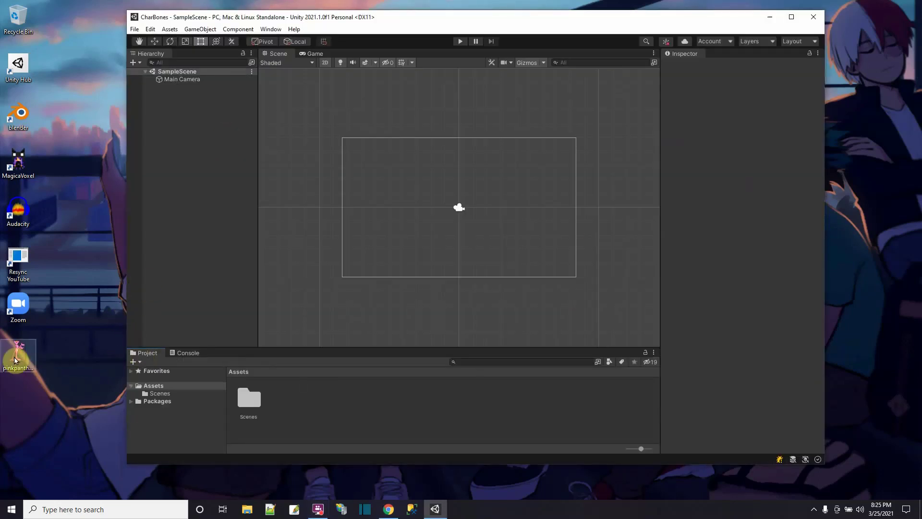
left_click_drag(16, 355, 322, 410)
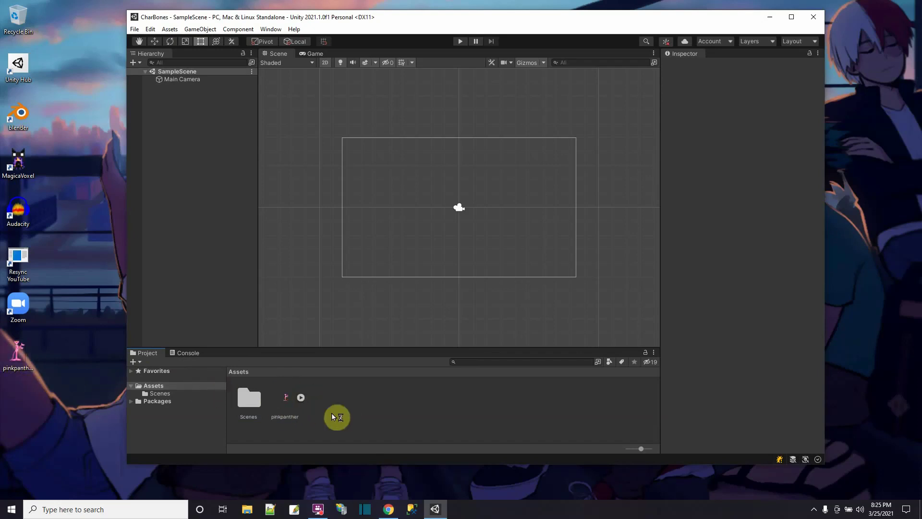
right_click(21, 353)
left_click(68, 428)
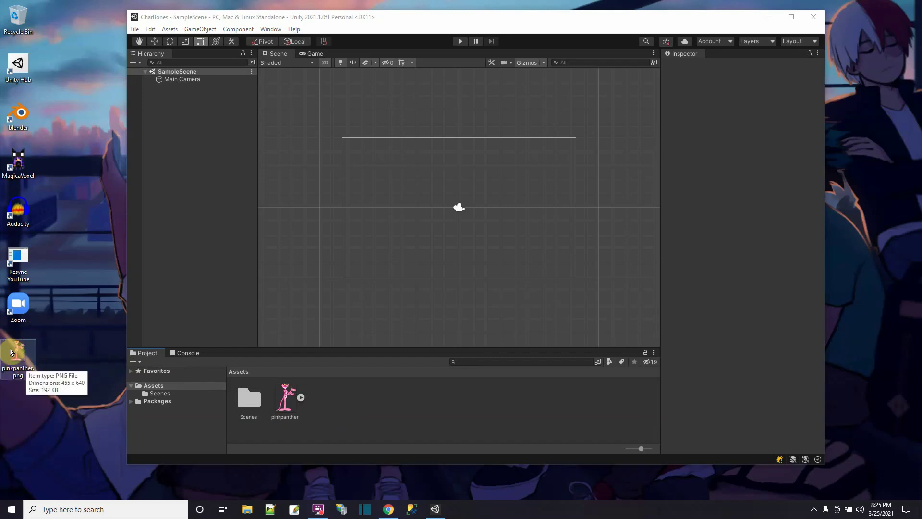
left_click_drag(15, 354, 306, 408)
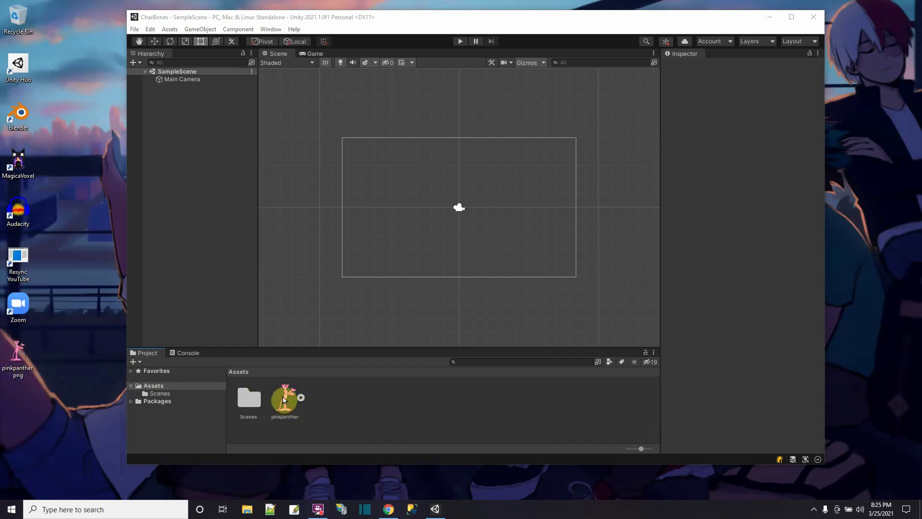
Open the pinkpanther asset in the Sprite Editor and maximize the Unity editor behind it
left_click(287, 397)
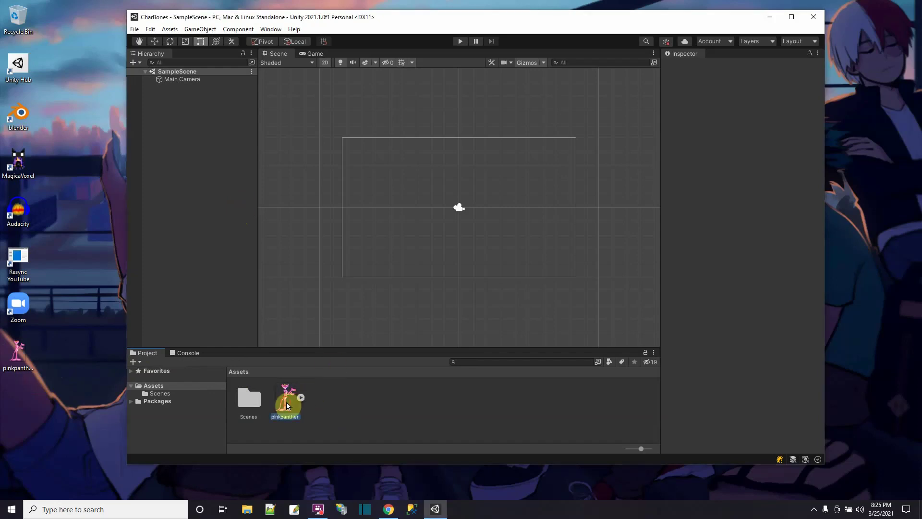
left_click(797, 184)
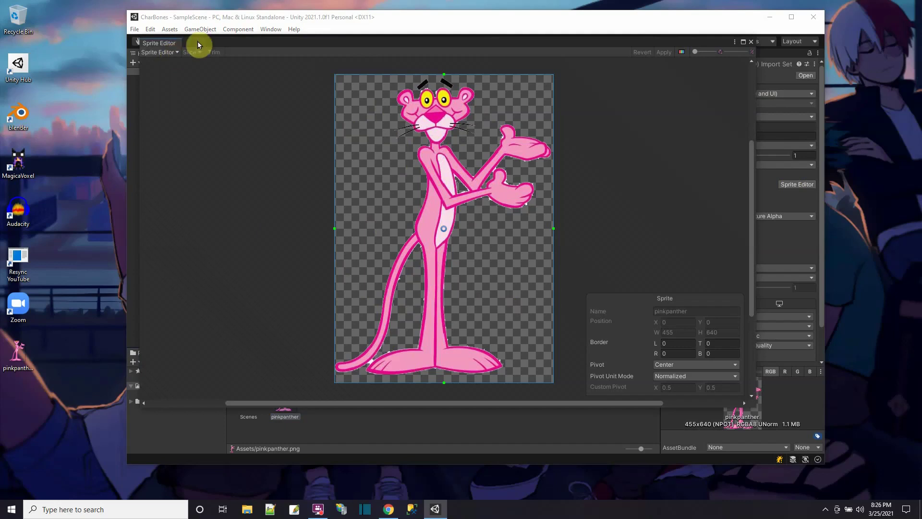
left_click_drag(199, 38, 111, 72)
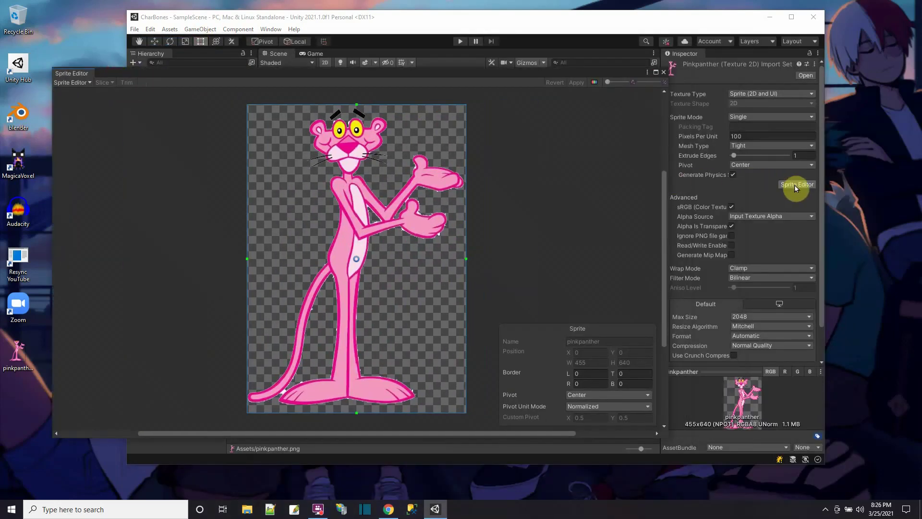
left_click(791, 17)
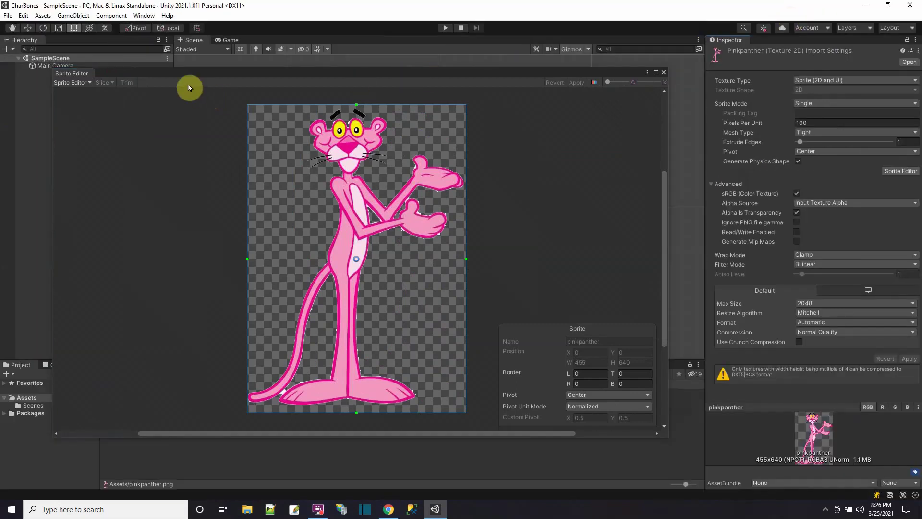
Change the Sprite Editor mode dropdown to Skinning Editor
left_click(151, 59)
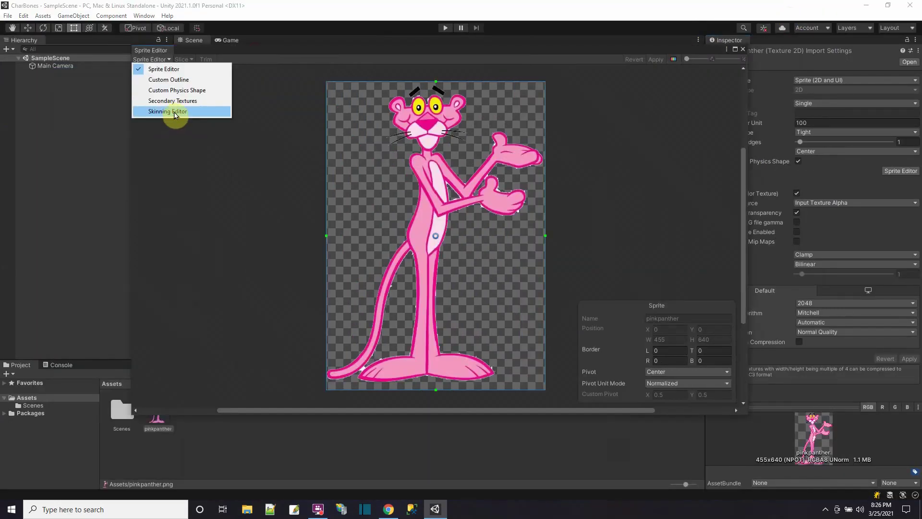
left_click(174, 112)
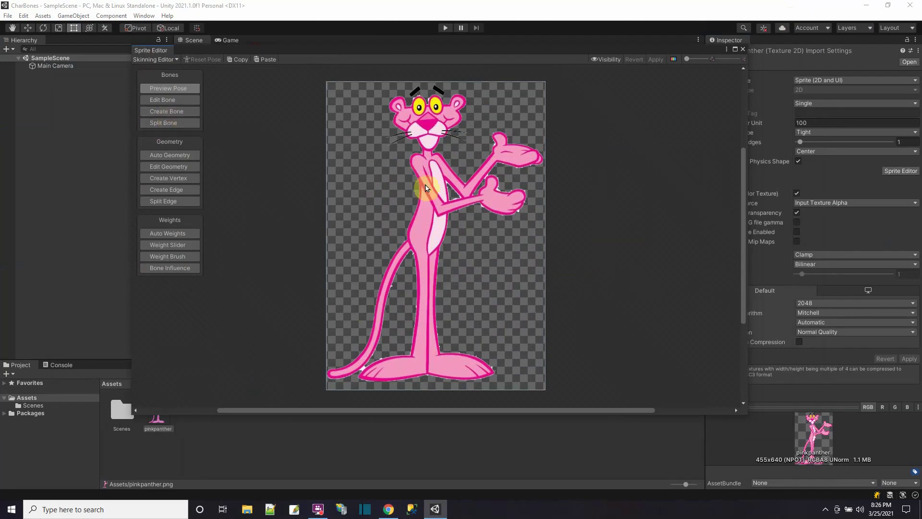
Draw a bone chain from the waist up to the chest, then out to the elbow and hand
left_click(166, 112)
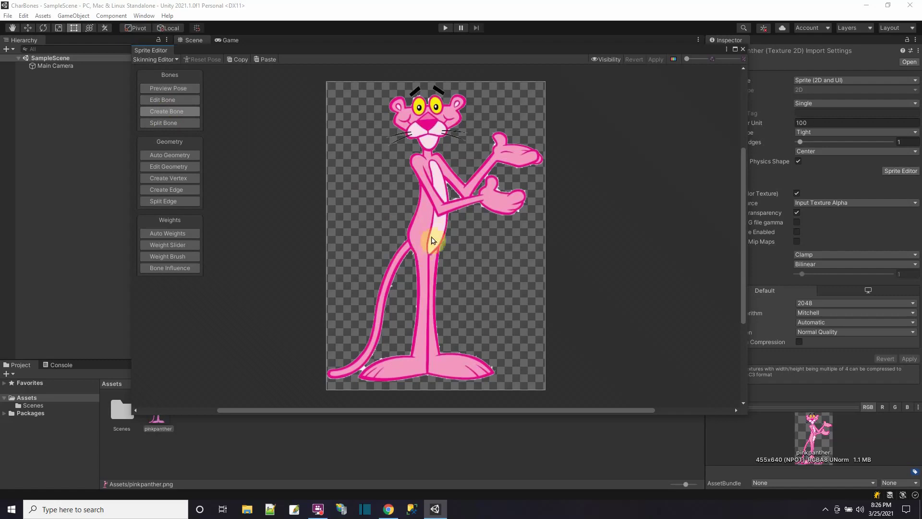
left_click(428, 246)
left_click(421, 219)
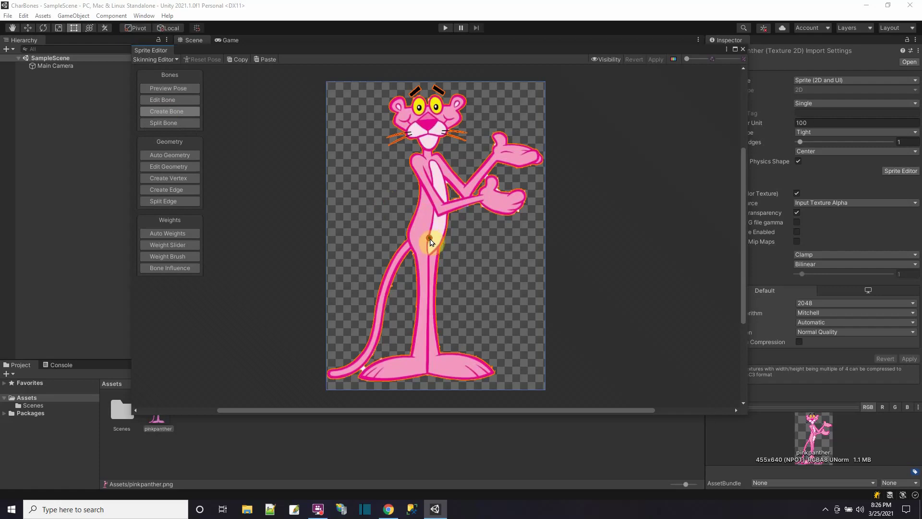
left_click(429, 238)
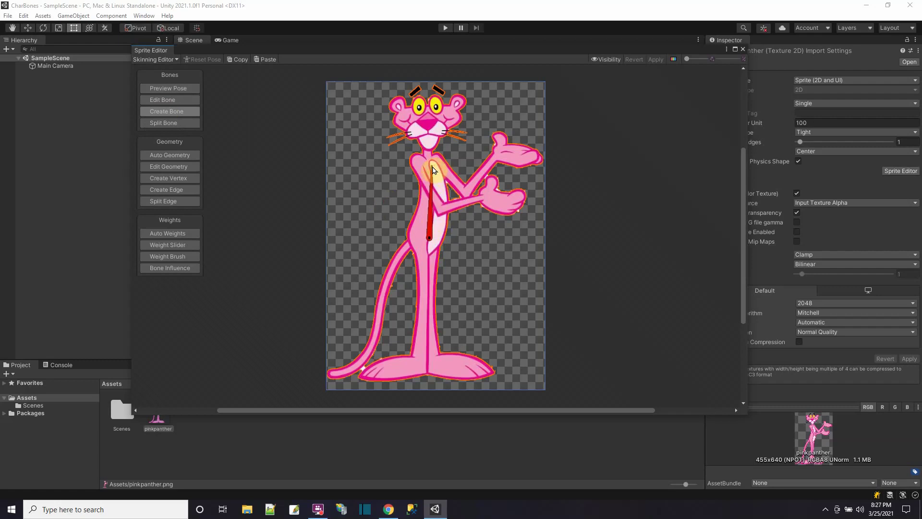
left_click(432, 167)
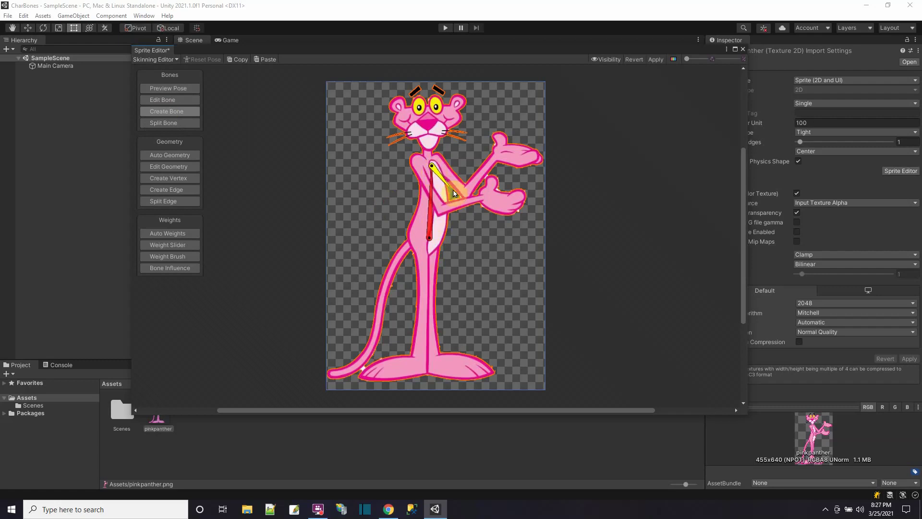
left_click(460, 198)
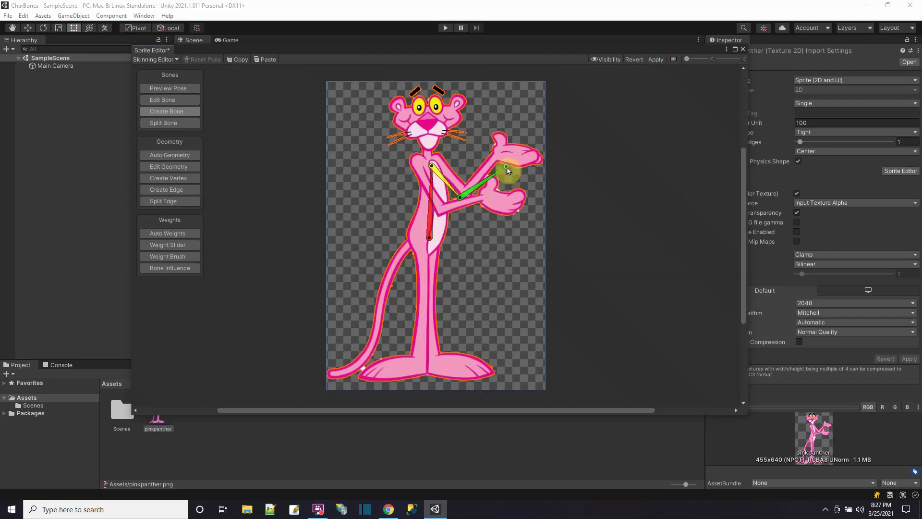
left_click(507, 168)
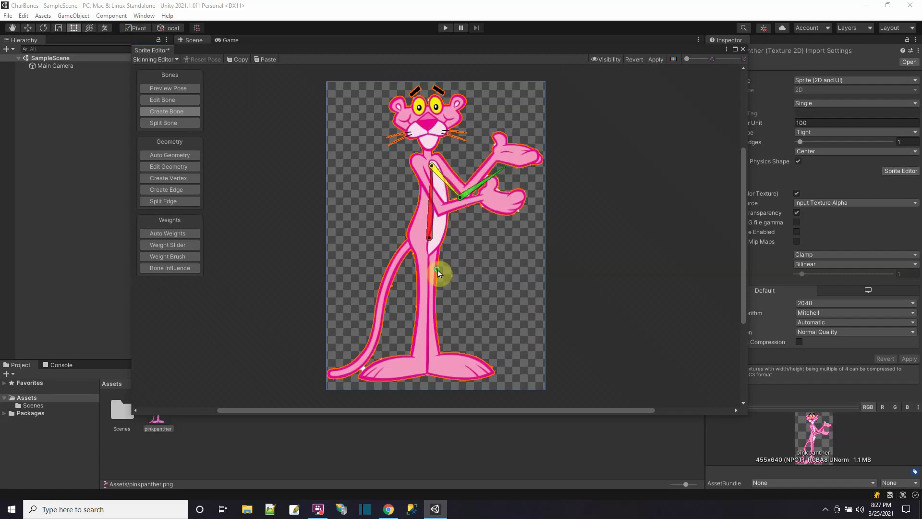
Add a separate bone from the neck up to the face, then end the chain
left_click(431, 146)
left_click(431, 155)
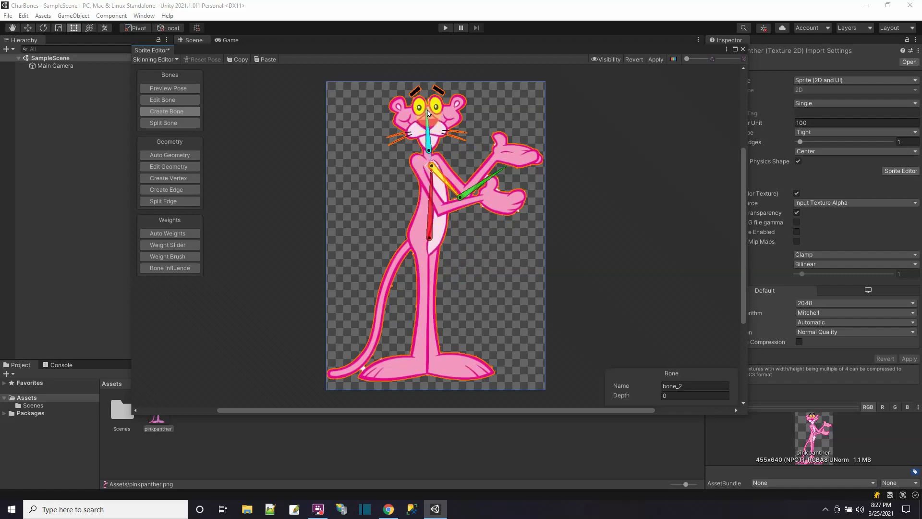
left_click(427, 110)
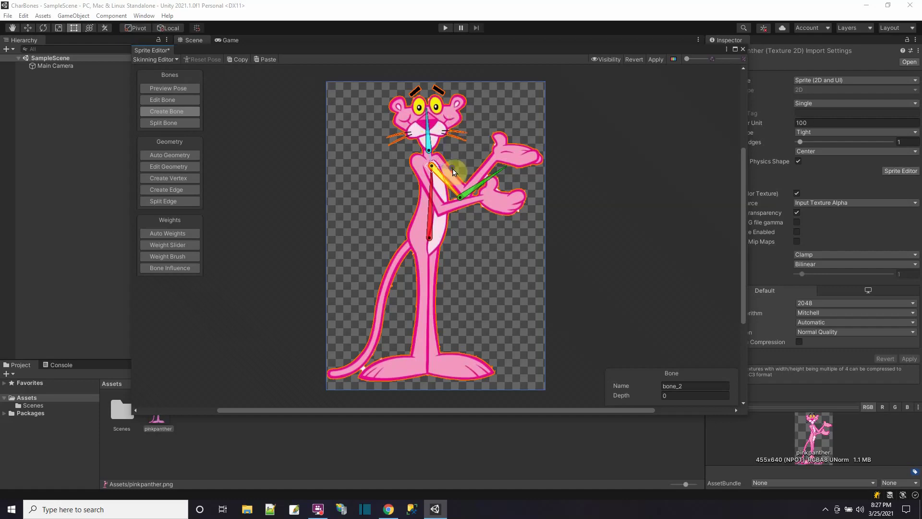
right_click(434, 276)
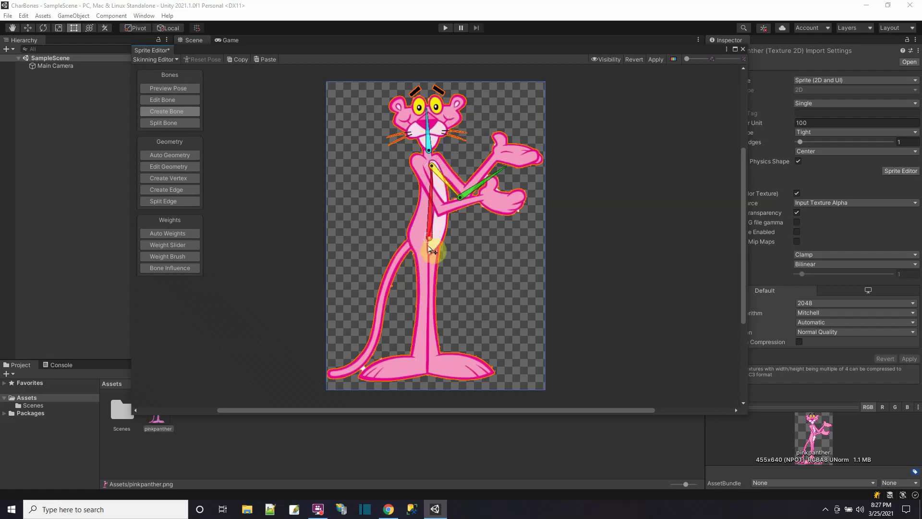
Draw a leg bone from the body down to the foot, plus a foot bone to the toe
left_click(429, 256)
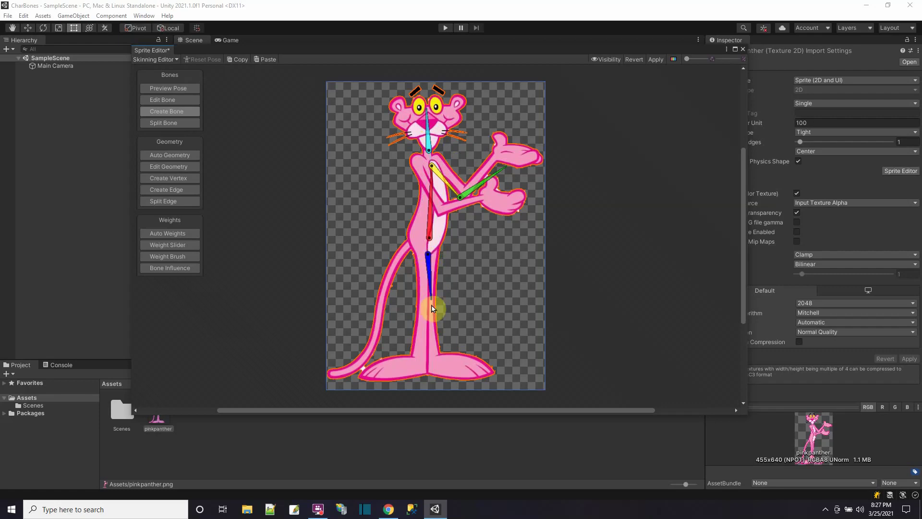
left_click(427, 359)
left_click(483, 368)
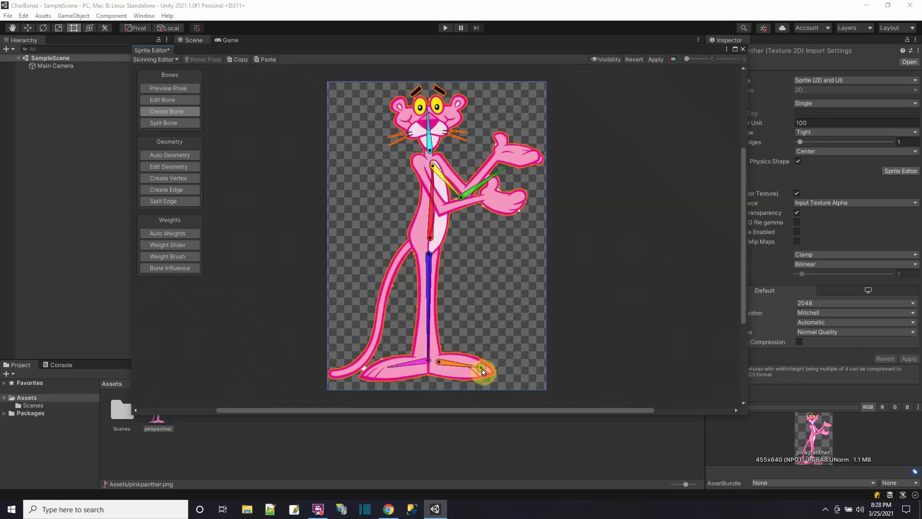
right_click(468, 269)
Lay a chain of bones along the tail down to its tip
left_click(407, 249)
left_click(387, 280)
left_click(380, 319)
left_click(376, 348)
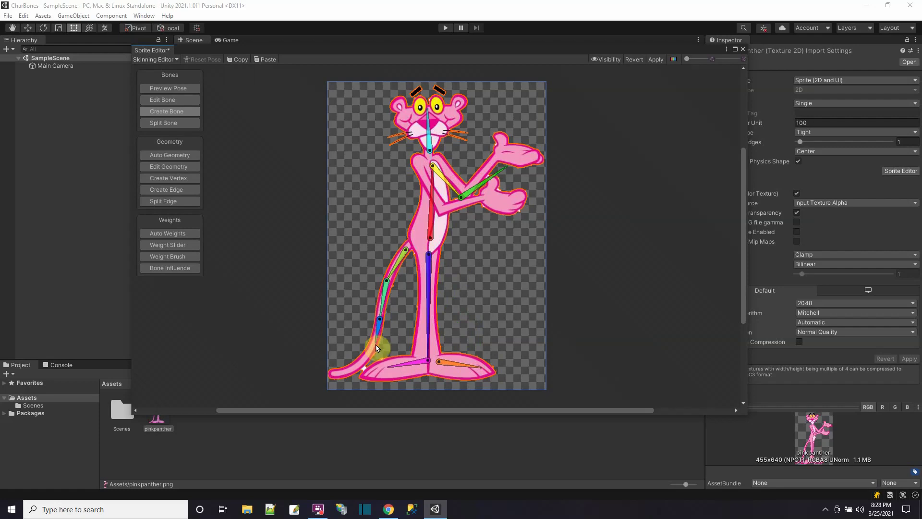
left_click(369, 352)
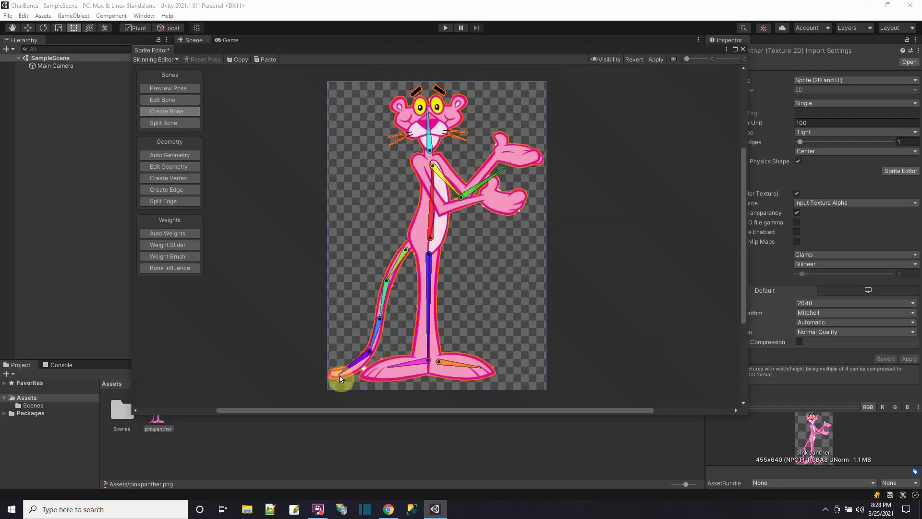
left_click(340, 378)
right_click(367, 329)
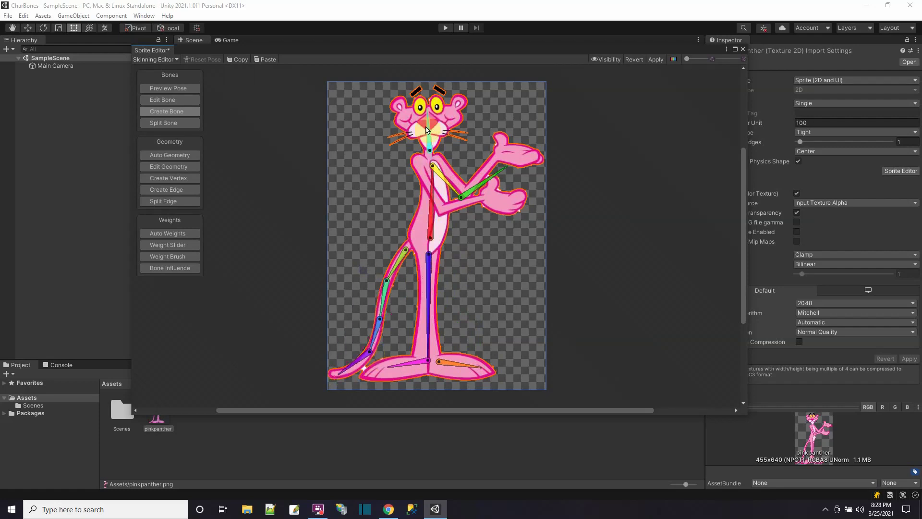
scroll(451, 172, "up", 5)
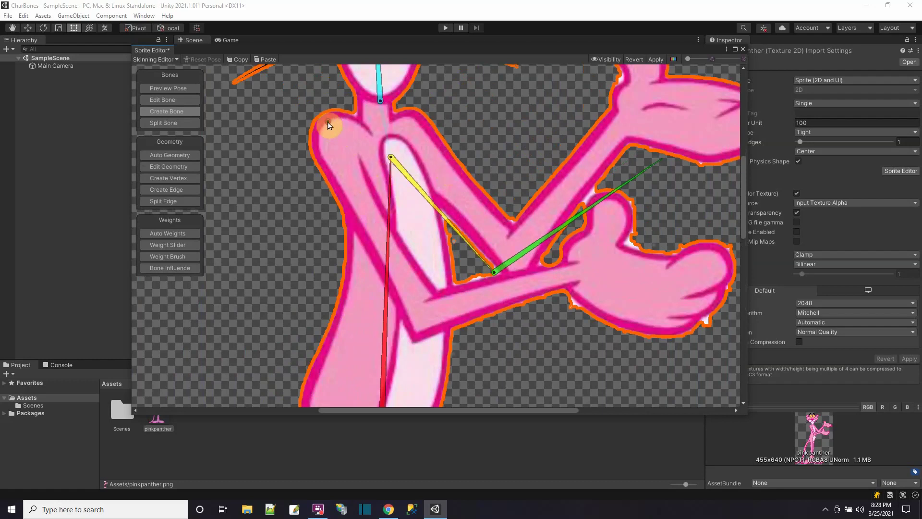
Auto-generate geometry with weights (Outline Detail 23, Alpha Tolerance 10, Subdivide 32) and check the feet
scroll(432, 245, "down", 5)
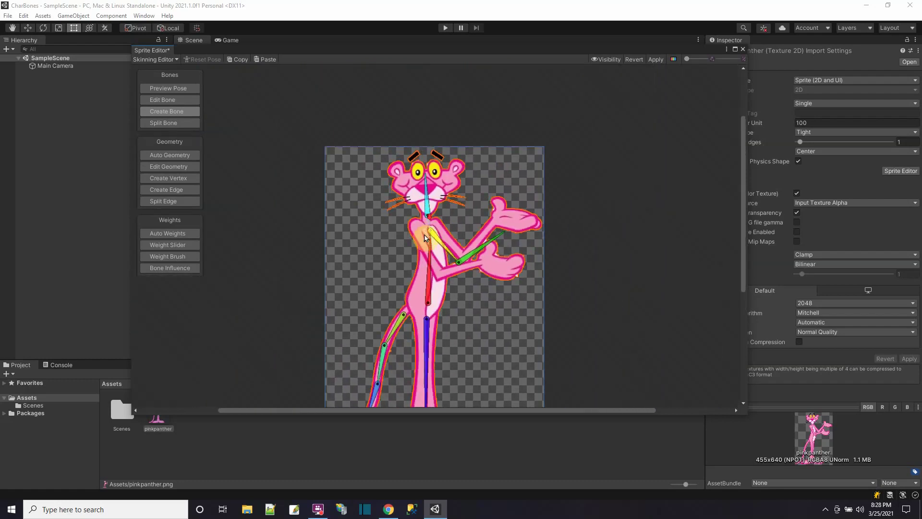
left_click(177, 156)
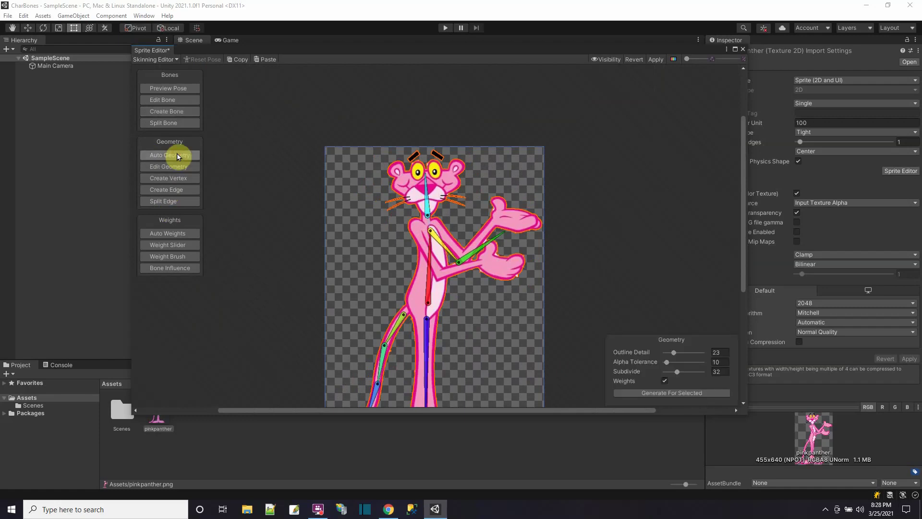
left_click(672, 392)
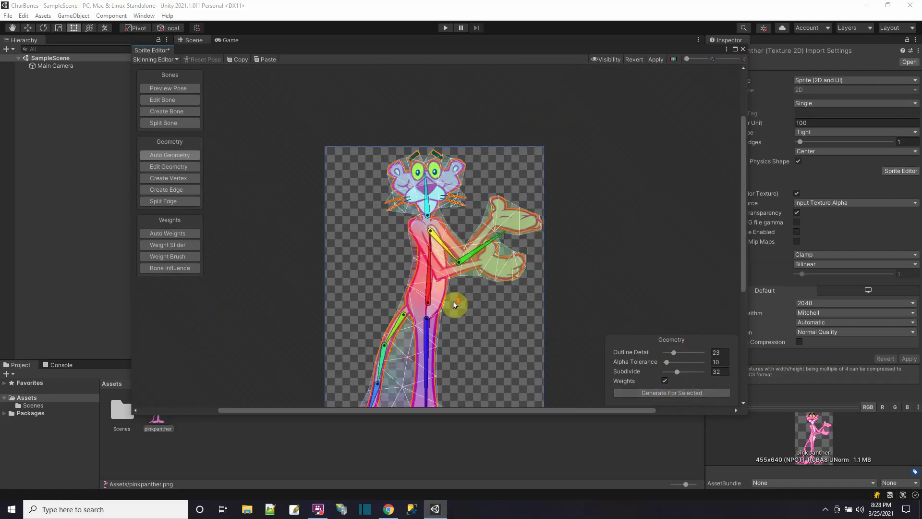
left_click(439, 327)
scroll(546, 313, "up", 2)
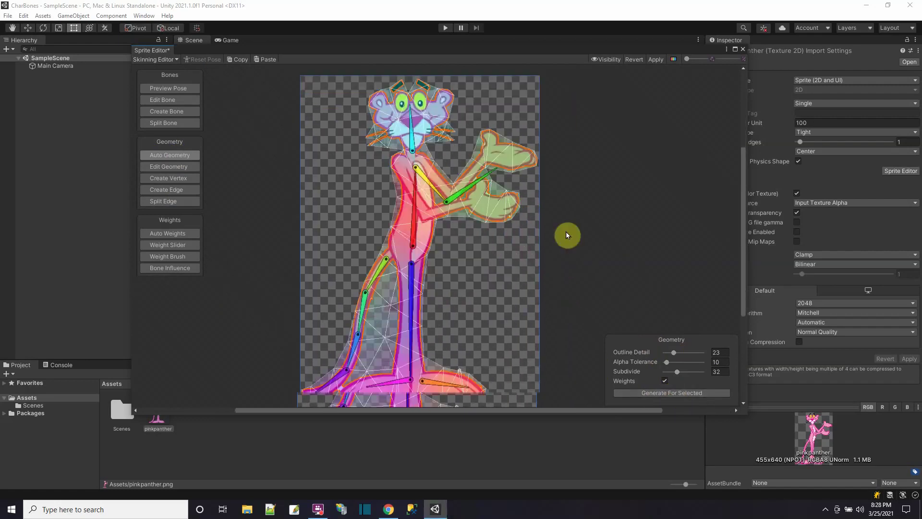
middle_click_drag(566, 232, 580, 207)
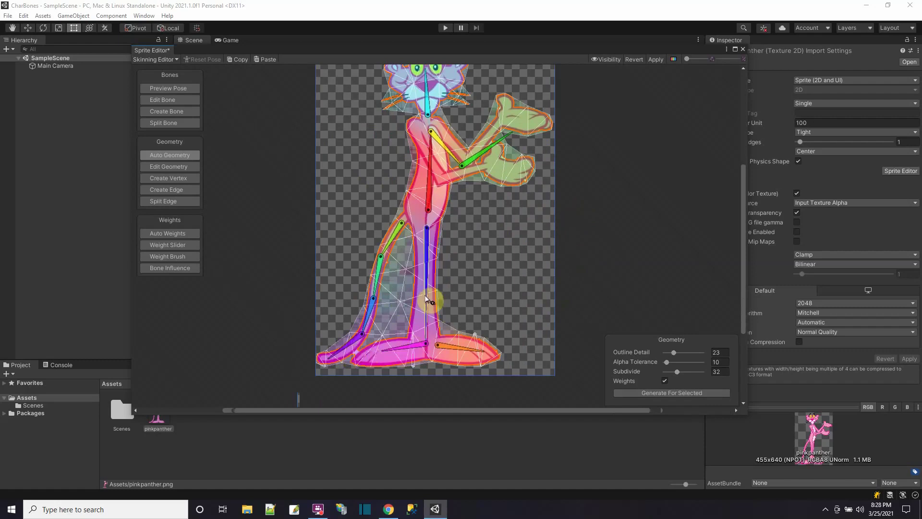
Close Auto Geometry, enter Edit Geometry, and select a vertex on the panther's mesh
left_click(671, 393)
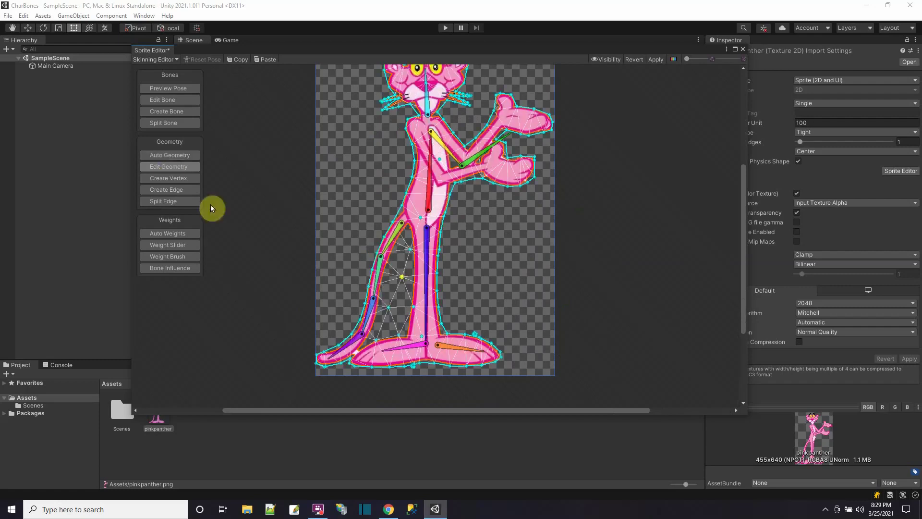
left_click(168, 167)
left_click(402, 277)
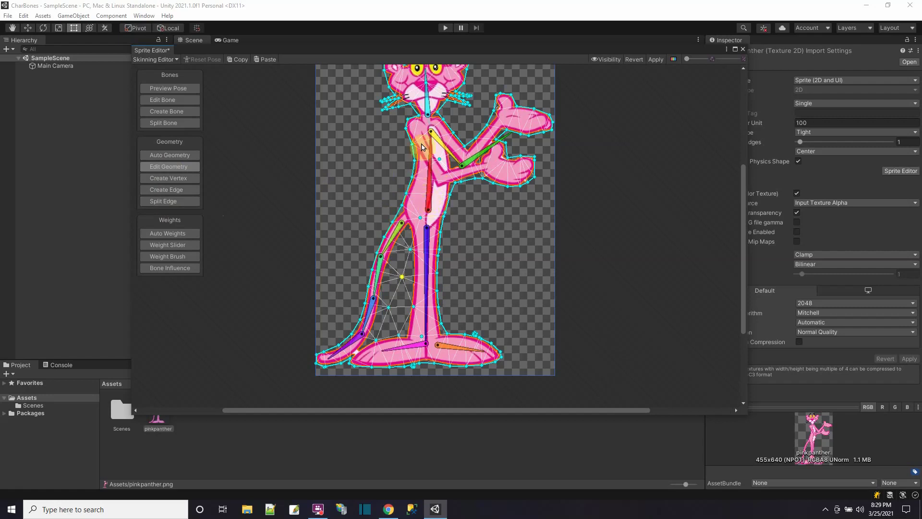
Open the Auto Weights options and zoom around the canvas to inspect the weight colouring
left_click(175, 234)
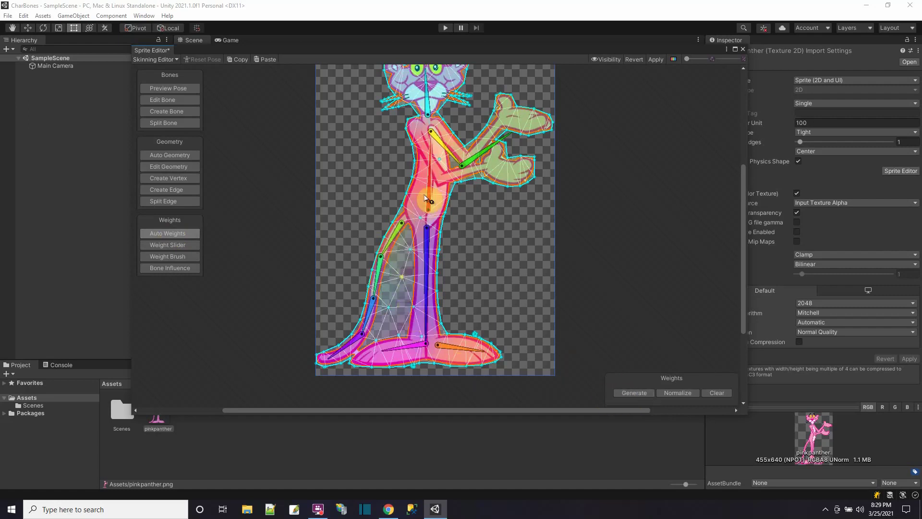
scroll(426, 198, "up", 5)
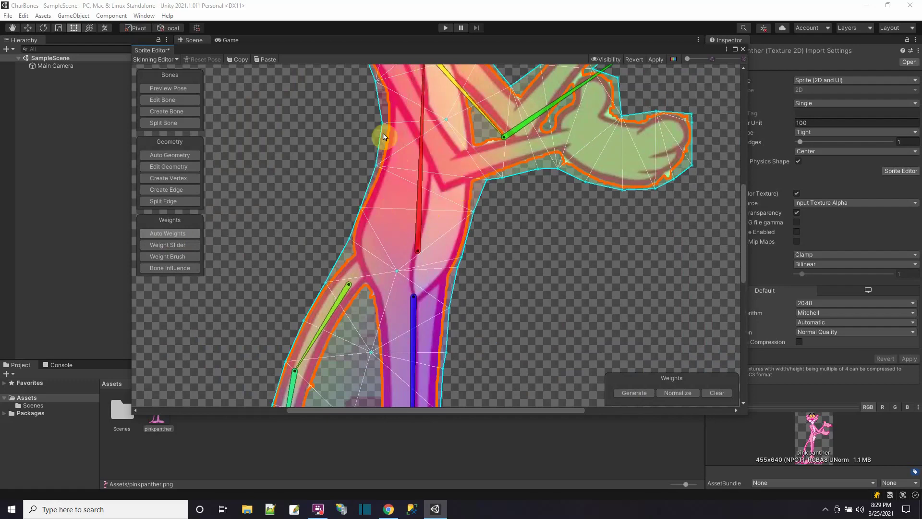
scroll(438, 196, "down", 2)
scroll(439, 195, "down", 1)
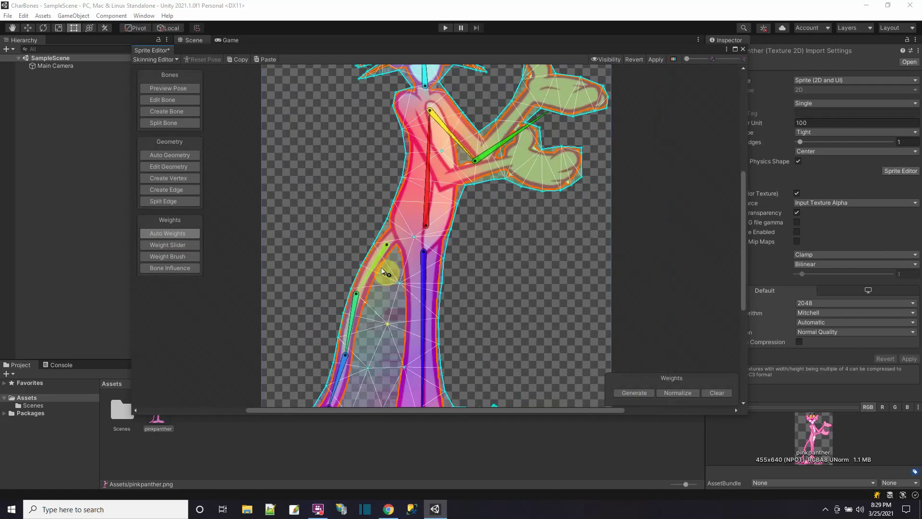
scroll(422, 294, "down", 1)
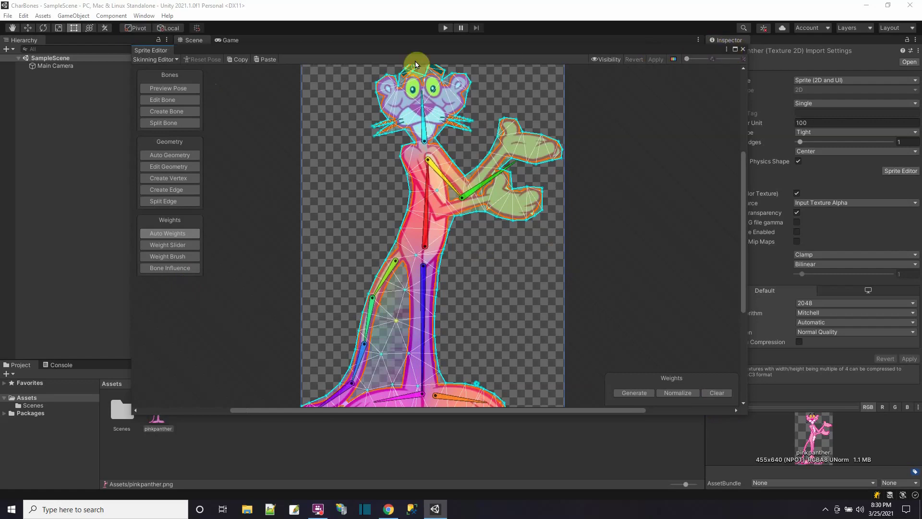
left_click_drag(221, 49, 203, 83)
Return to Sprite Editor mode, close the window, and drag pinkpanther into the Scene view
left_click(726, 83)
left_click(900, 171)
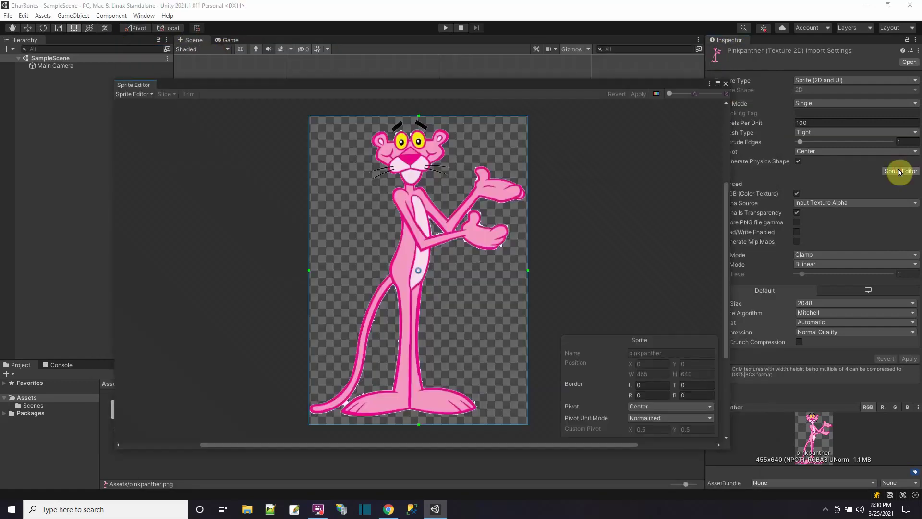
left_click(725, 84)
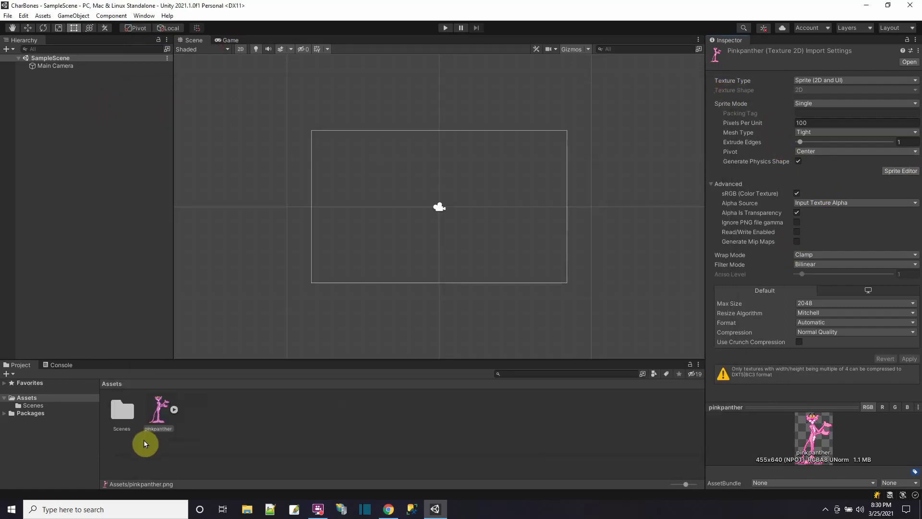
left_click_drag(160, 409, 439, 214)
scroll(438, 215, "up", 3)
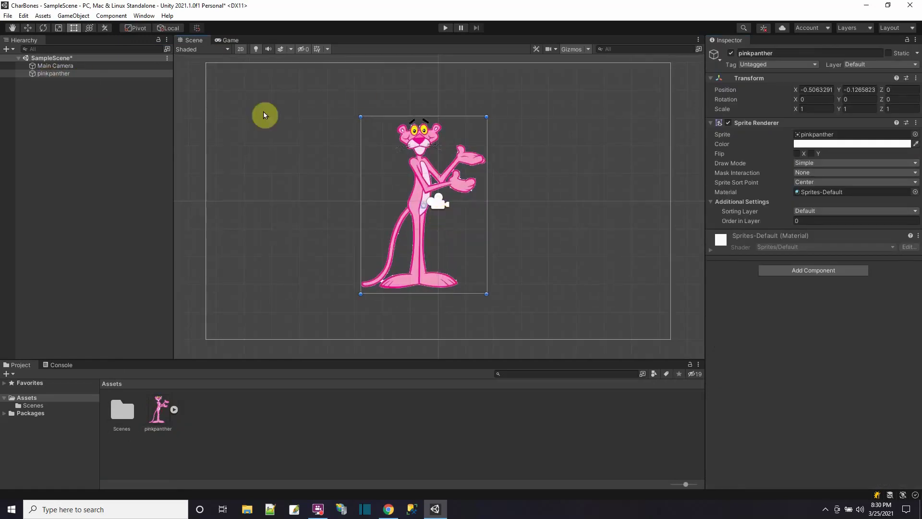
Add a 2D Animation Sprite Skin component to the pinkpanther GameObject
left_click(818, 271)
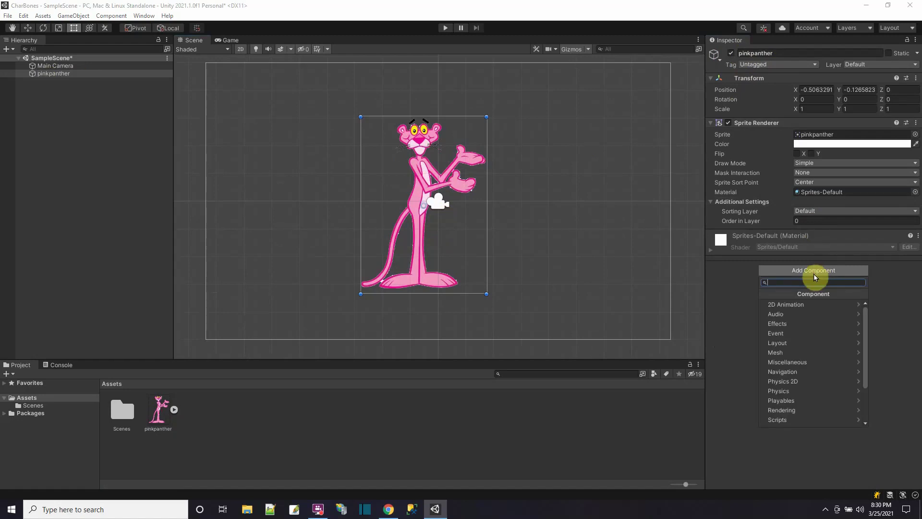
left_click(4, 413)
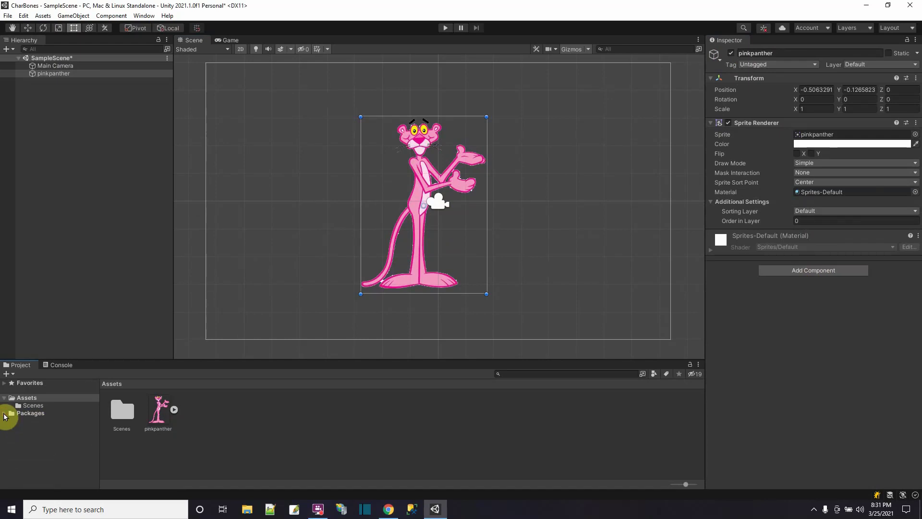
left_click(810, 271)
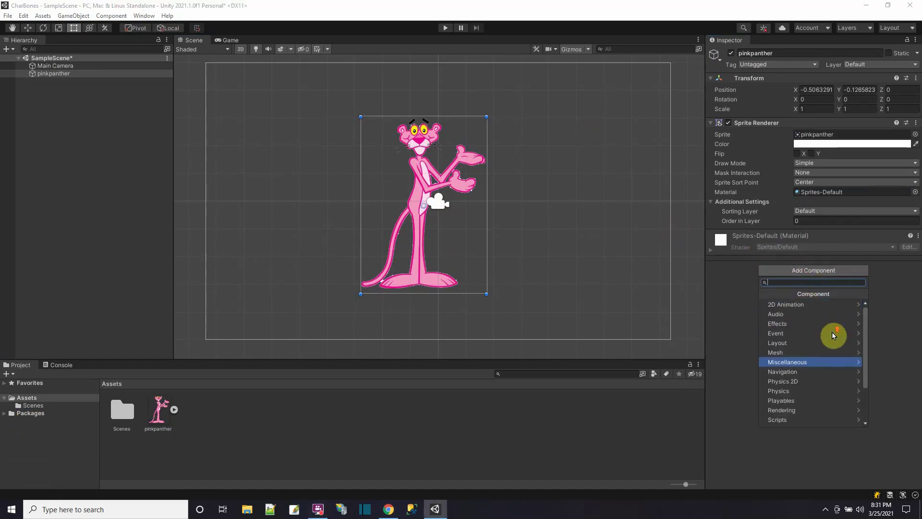
left_click(801, 305)
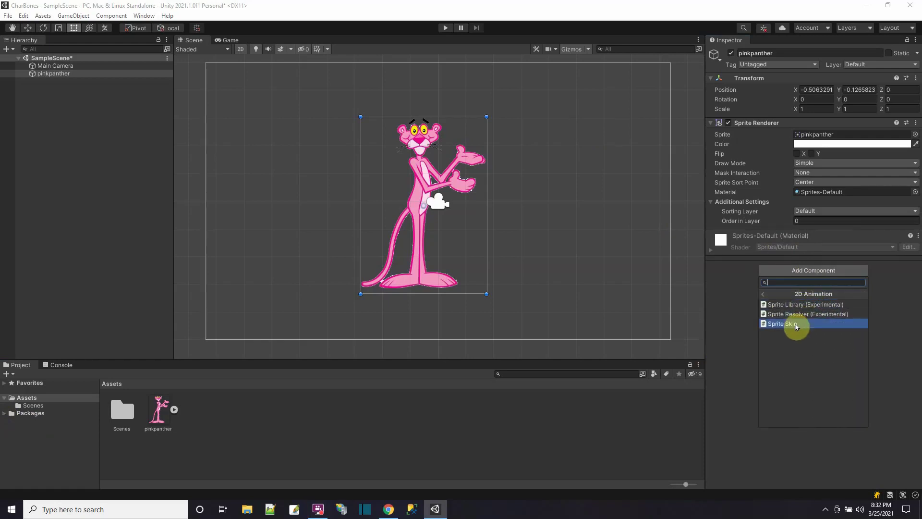
left_click(796, 325)
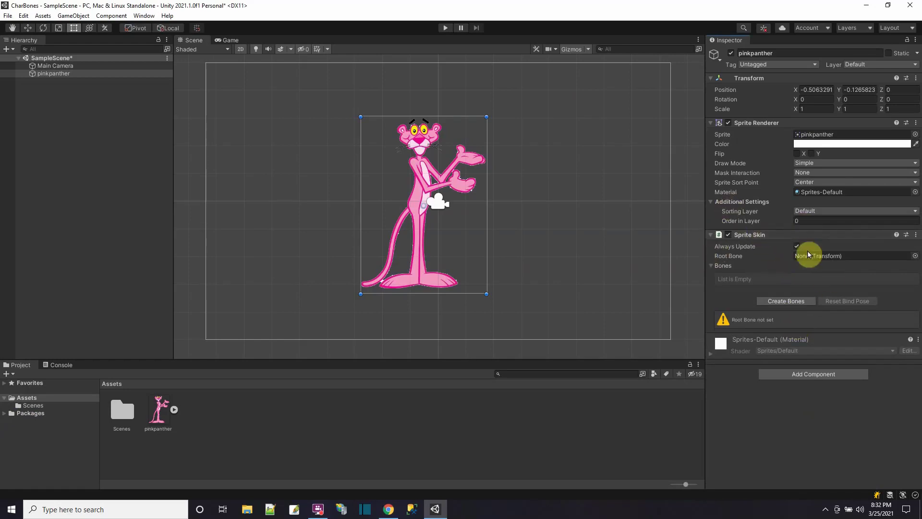
scroll(461, 197, "up", 2)
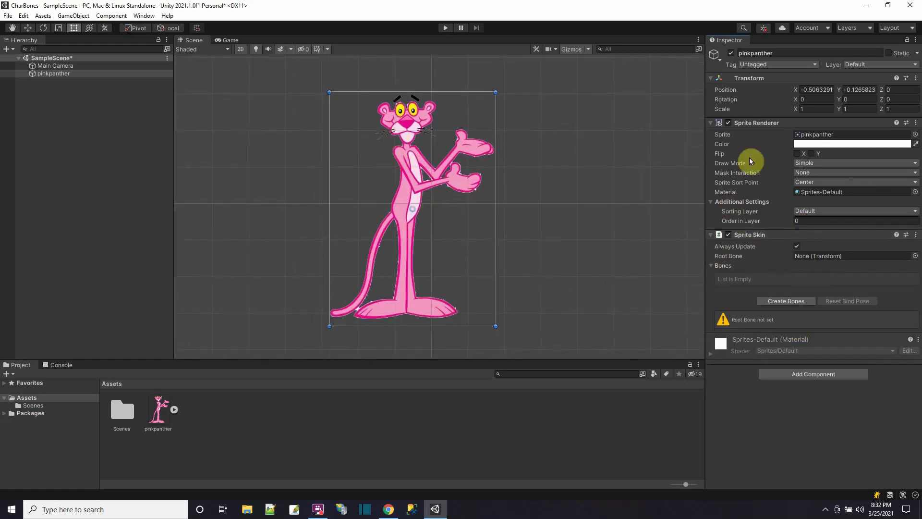
Create the 11 Sprite Skin bones, test-rotate the arm, head and leg, then Reset Bind Pose
left_click(787, 303)
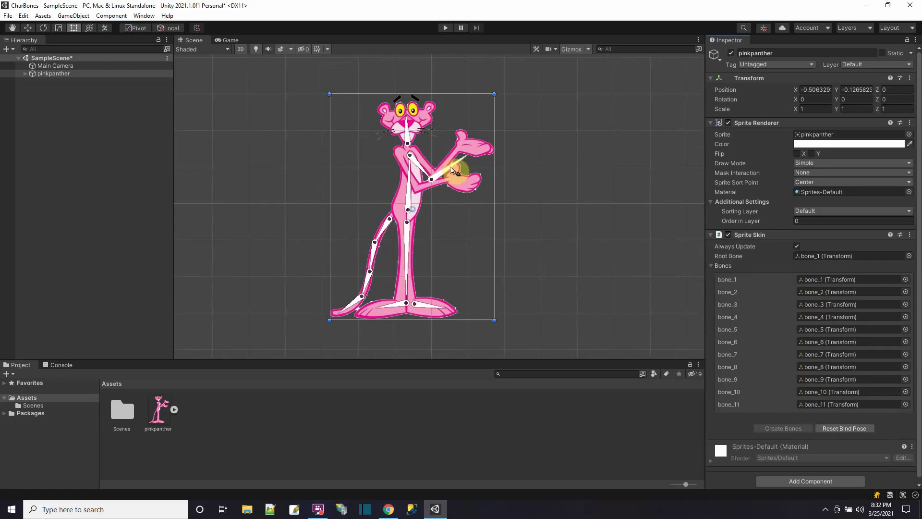
mouse_move(462, 166)
left_mouse_down()
mouse_move(467, 154)
mouse_move(474, 181)
mouse_move(479, 151)
mouse_move(475, 160)
mouse_move(460, 139)
mouse_move(473, 172)
left_mouse_up()
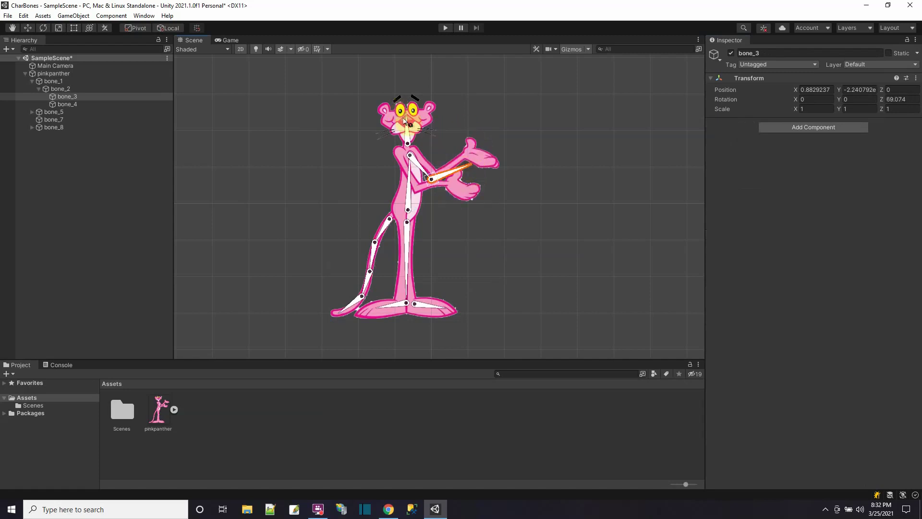
left_click_drag(405, 120, 391, 126)
left_click(374, 277)
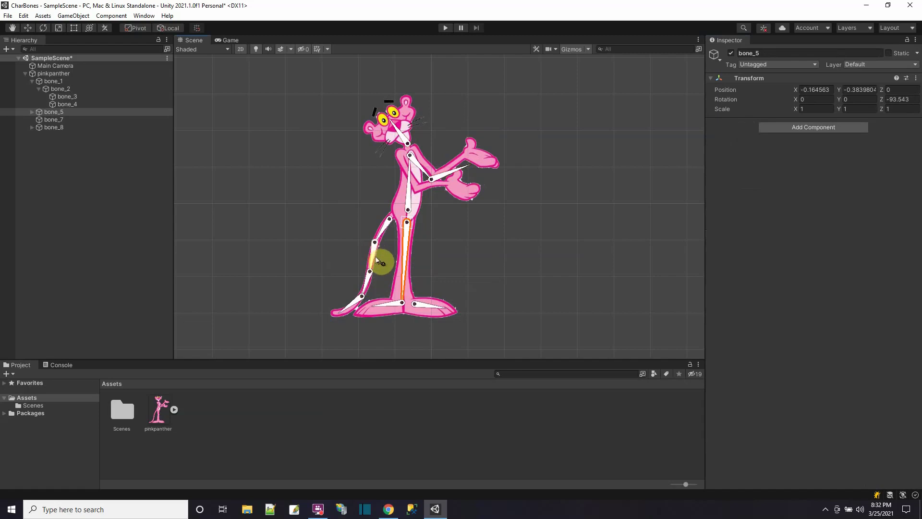
left_click_drag(377, 260, 436, 307)
left_click(62, 74)
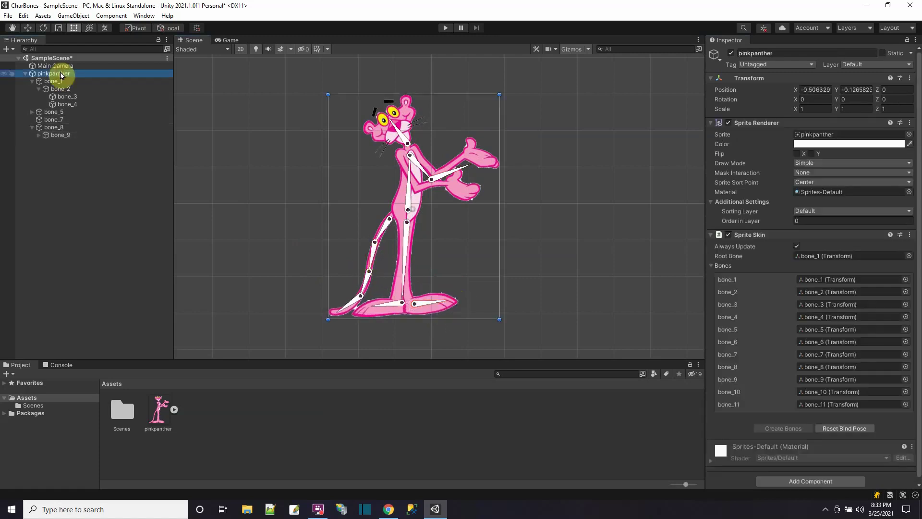
left_click(857, 428)
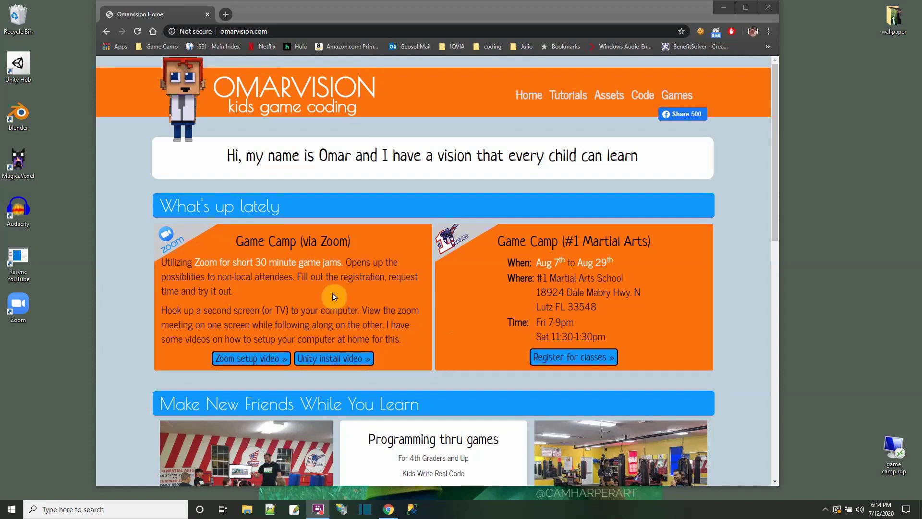
On the Omarvision site, open the Tutorials listing and the Franky.cs code page, scrolling through it
left_click(568, 98)
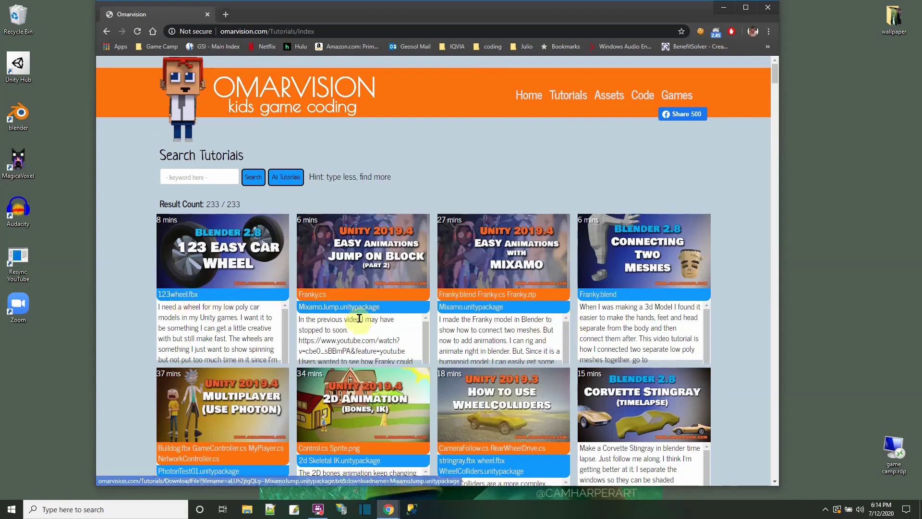
left_click(315, 298)
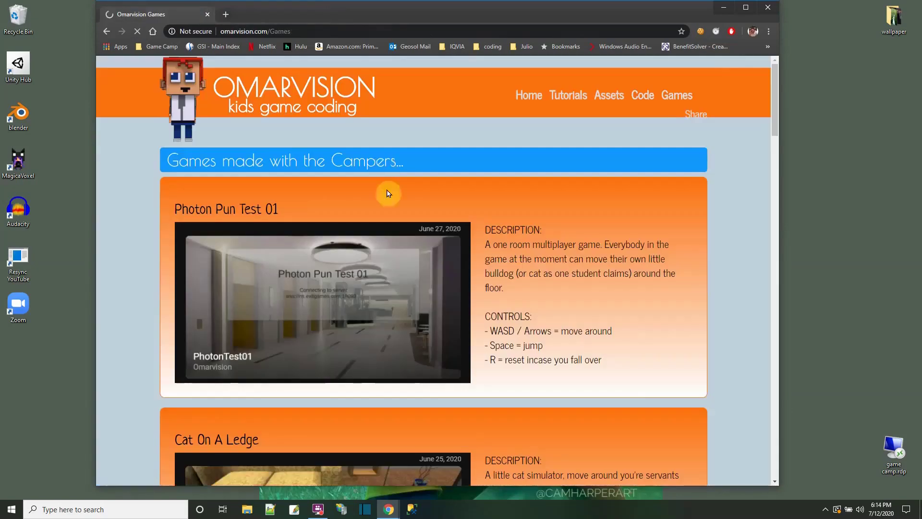
scroll(399, 241, "down", 6)
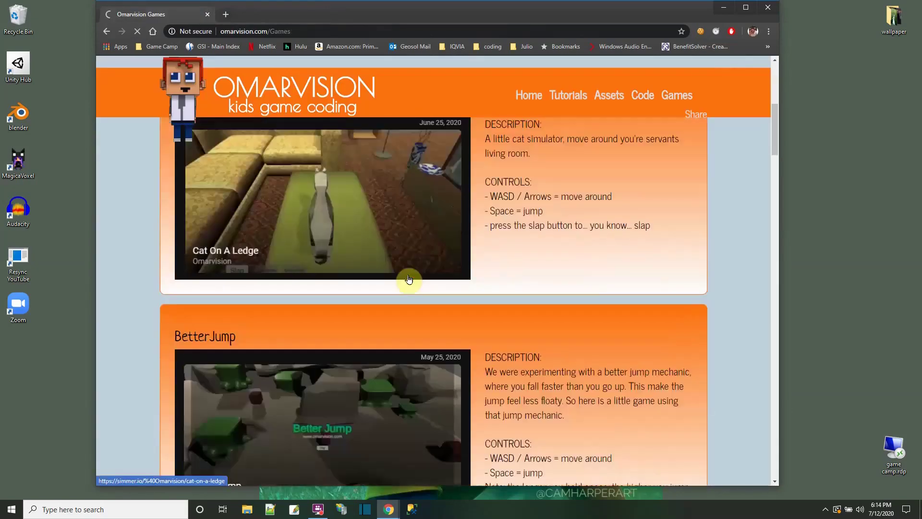
scroll(408, 277, "down", 5)
scroll(408, 276, "up", 12)
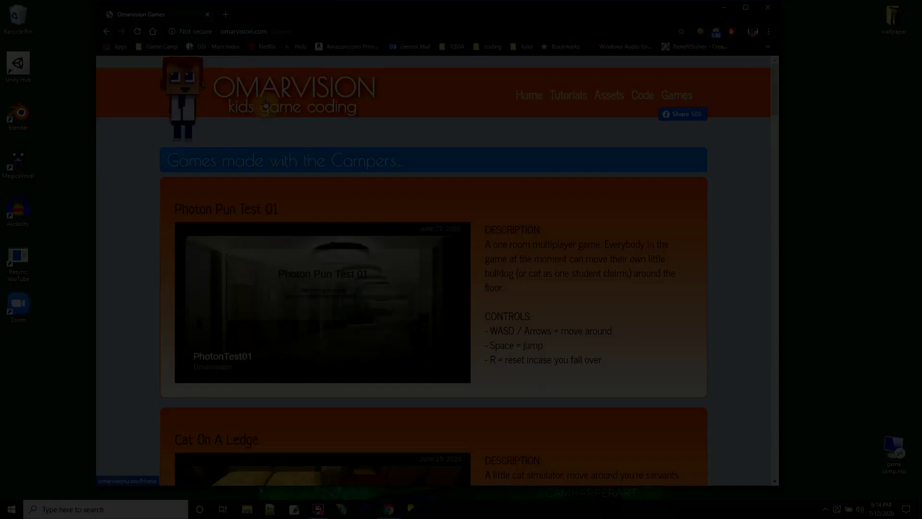